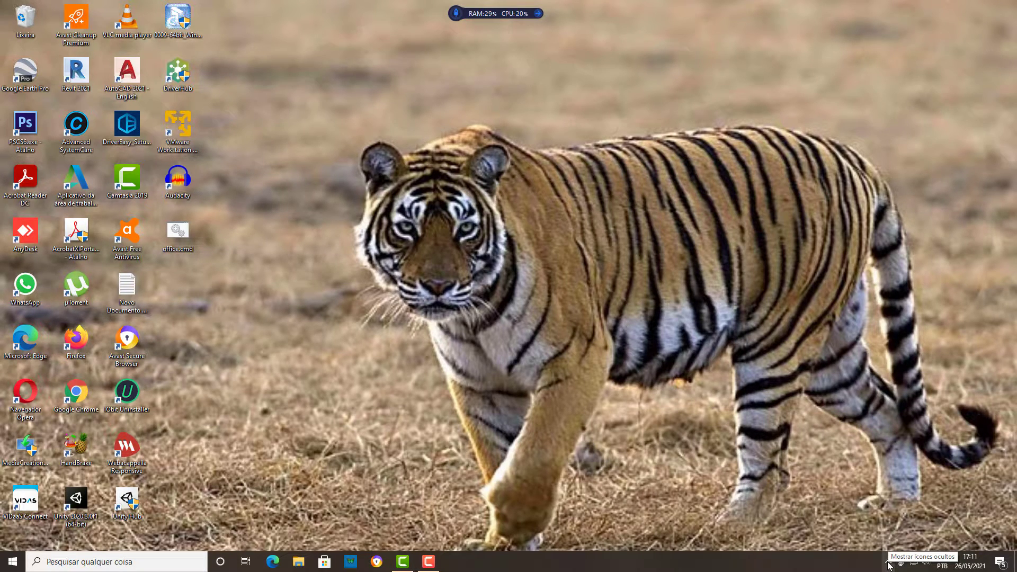
Check the stuck document and its job options in the HP Officejet Pro 8610 print queue, and close the queue
click(889, 565)
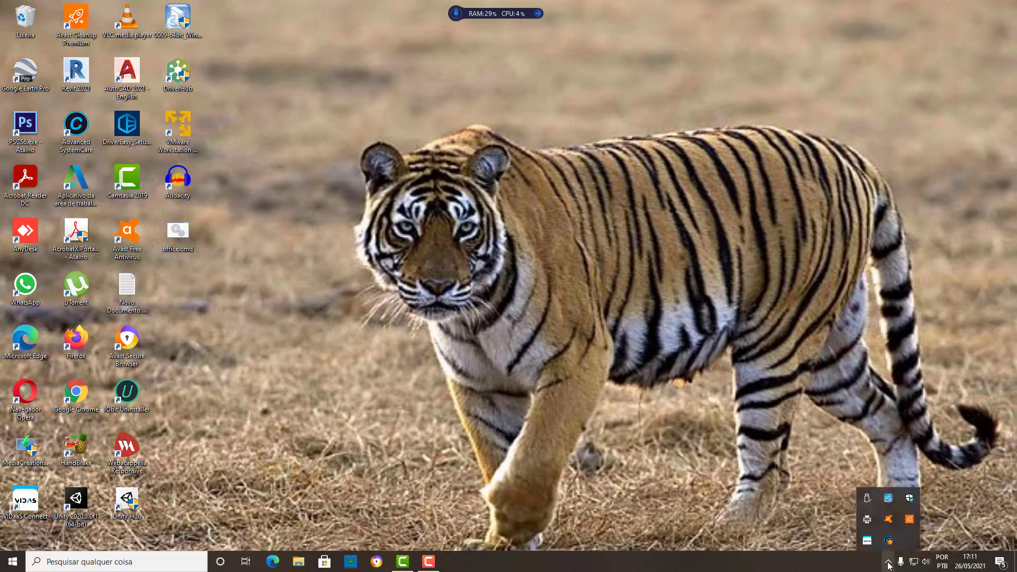
double_click(867, 521)
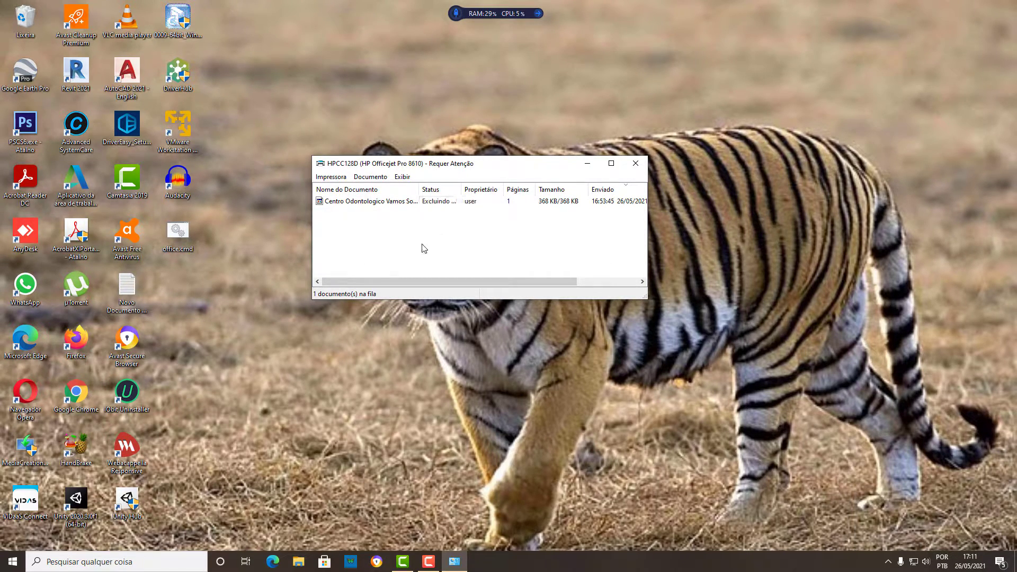
right_click(373, 204)
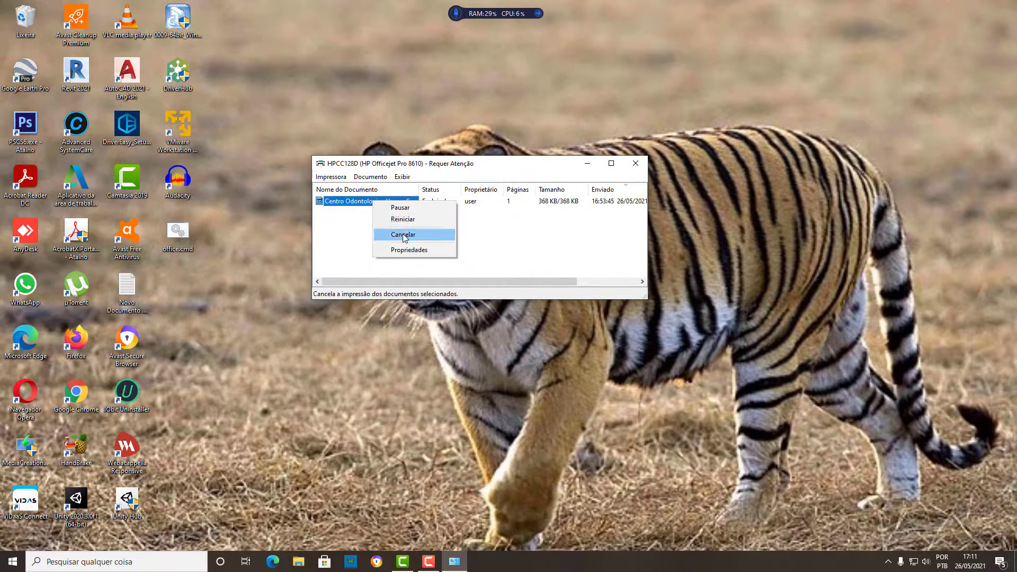
click(352, 239)
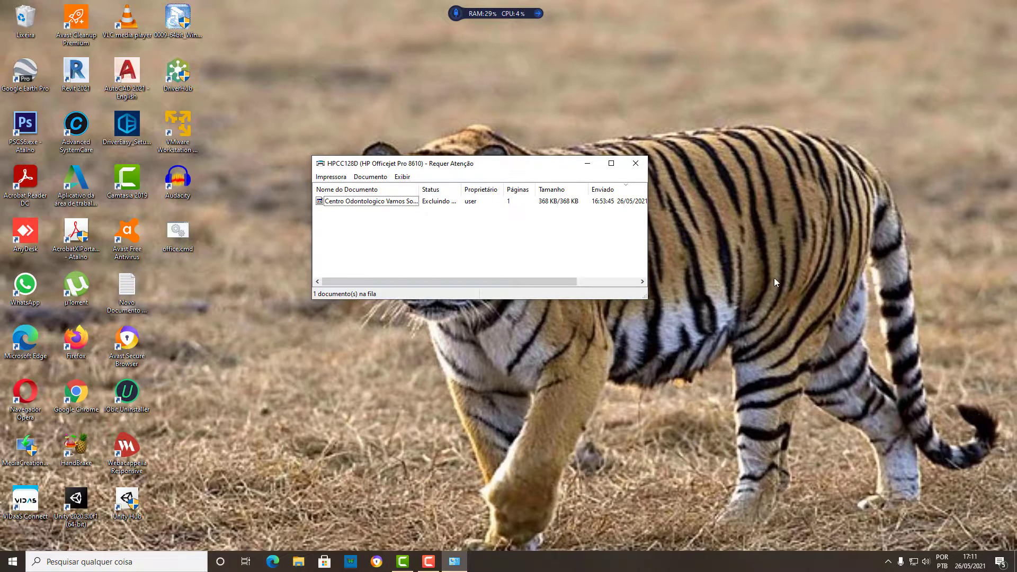
click(636, 164)
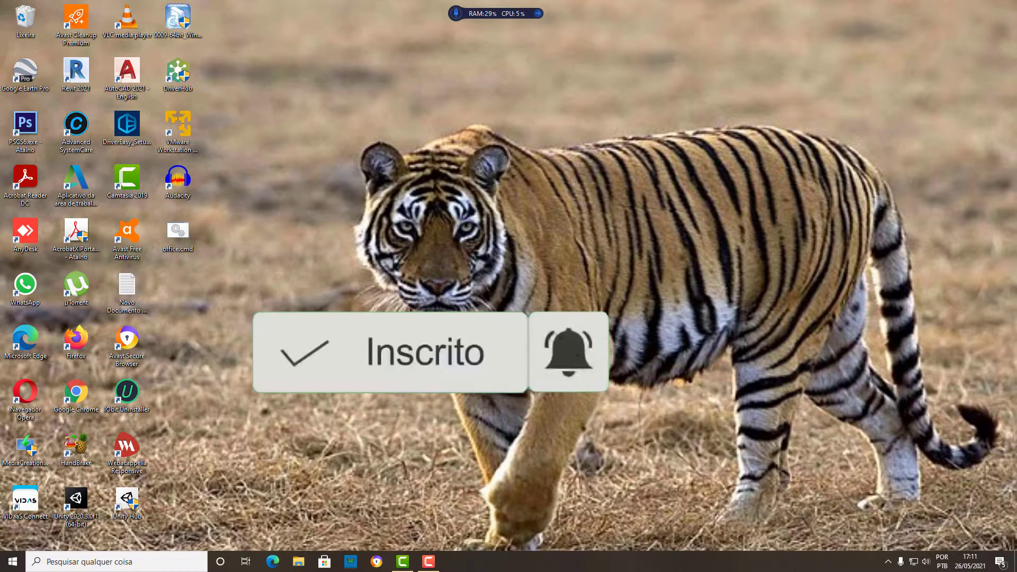
Search Windows for "serviços" and open the Serviços application
click(62, 562)
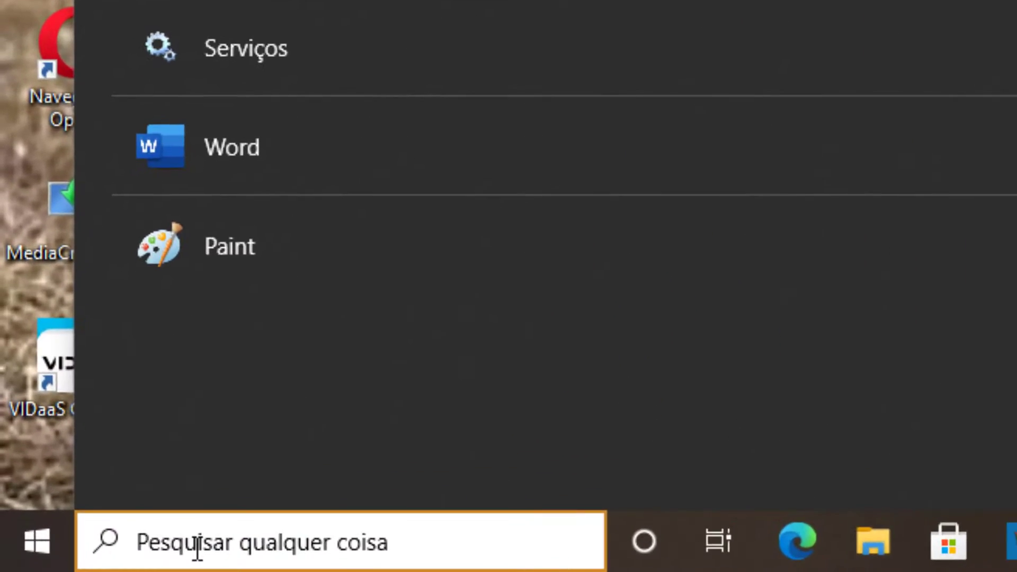
text(serviços)
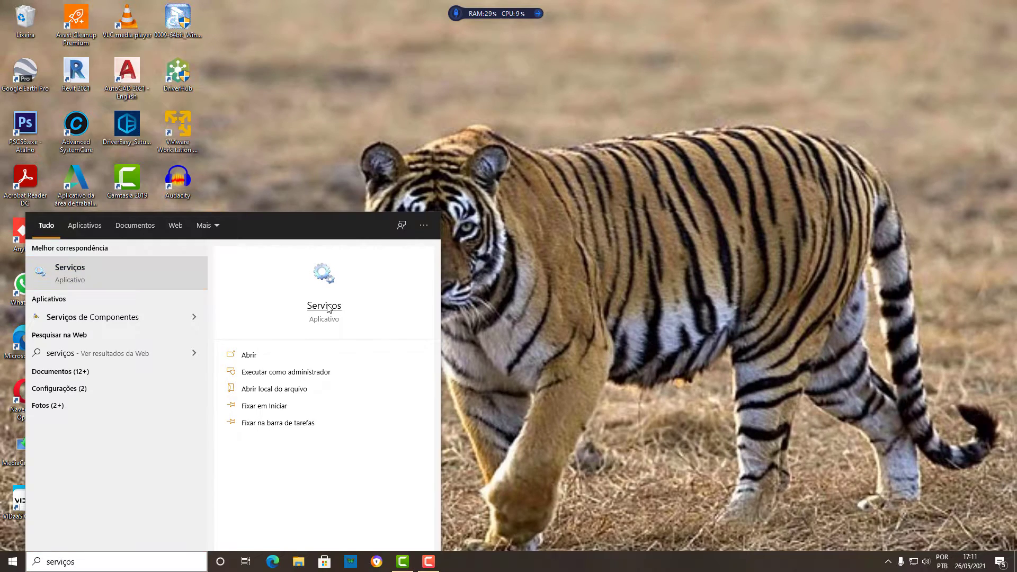
click(328, 306)
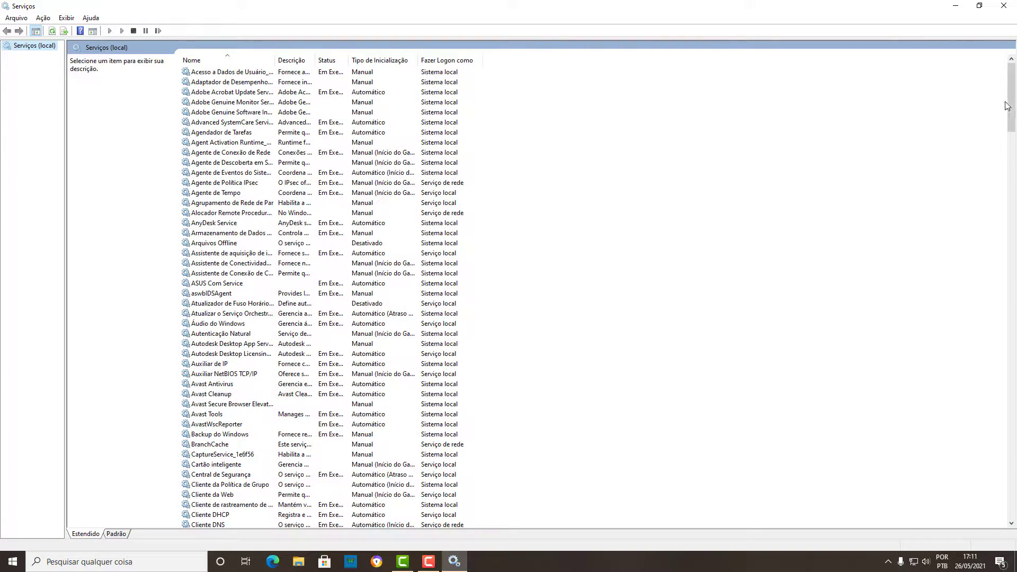
Stop the Spooler de Impressão service from its properties and minimize the Serviços window
drag(1013, 98, 1015, 483)
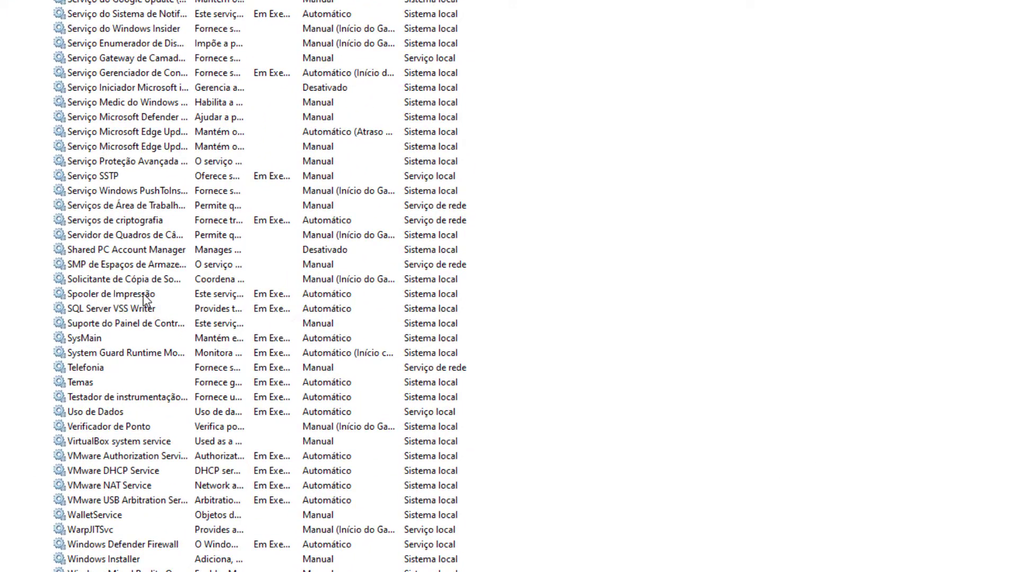
double_click(143, 295)
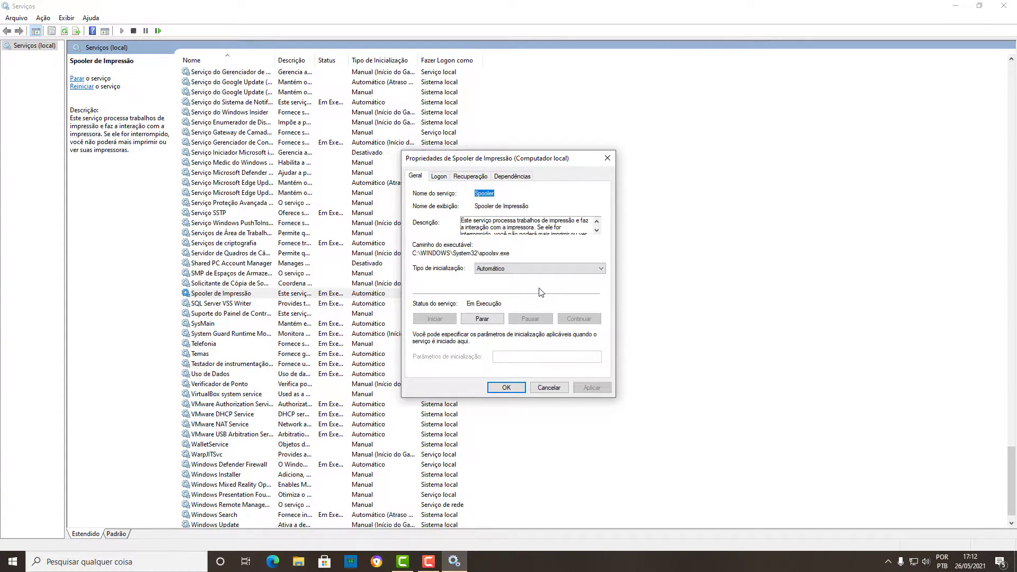
click(492, 320)
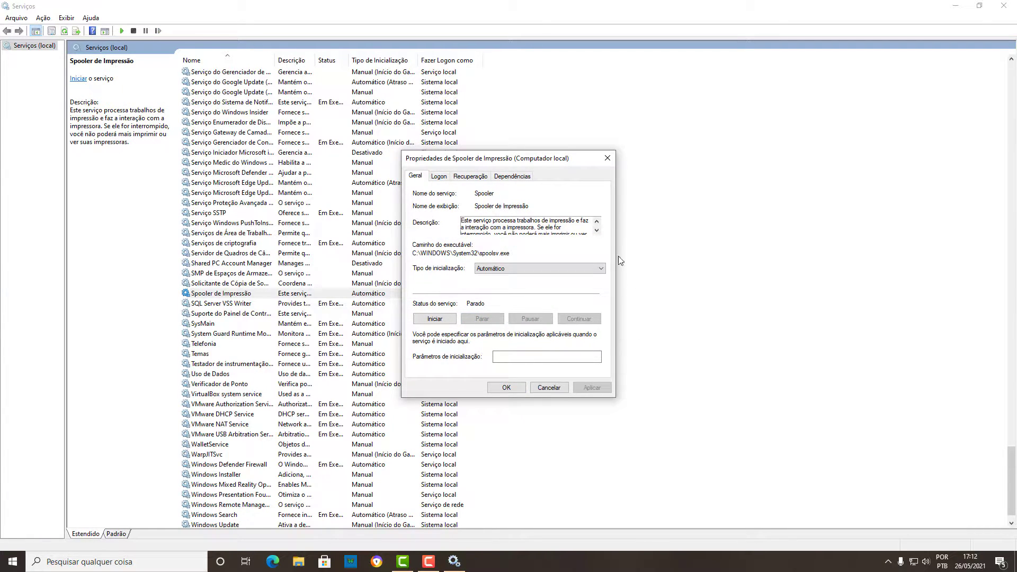
click(506, 388)
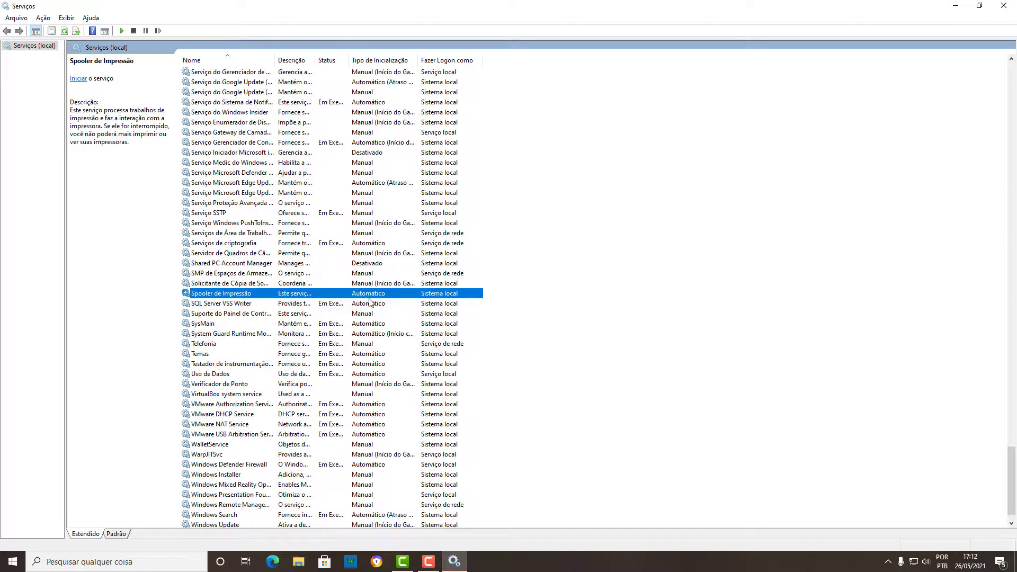
click(958, 6)
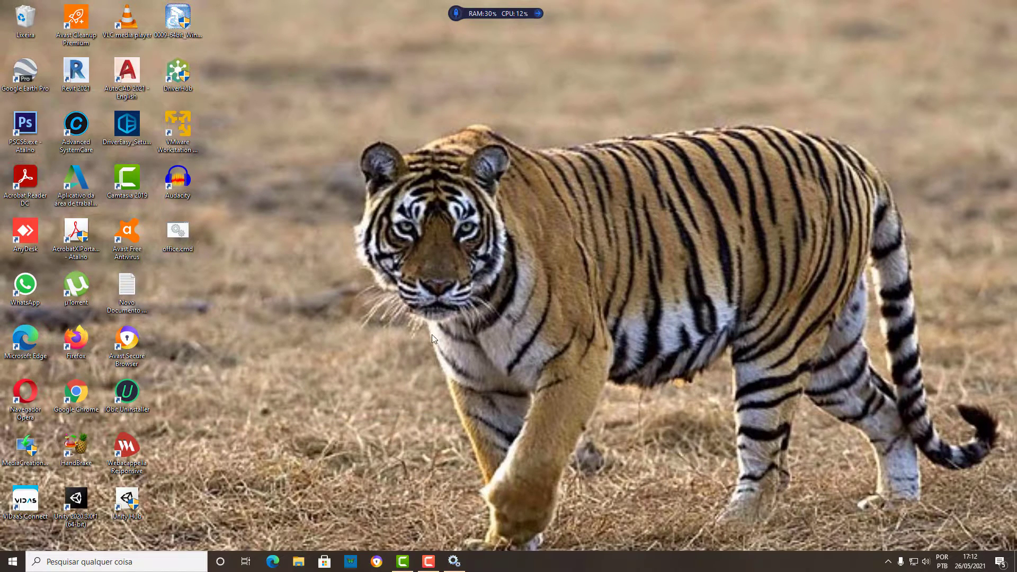
Search for the Executar application and run "spool" in it to open the System32 spool folder
click(74, 562)
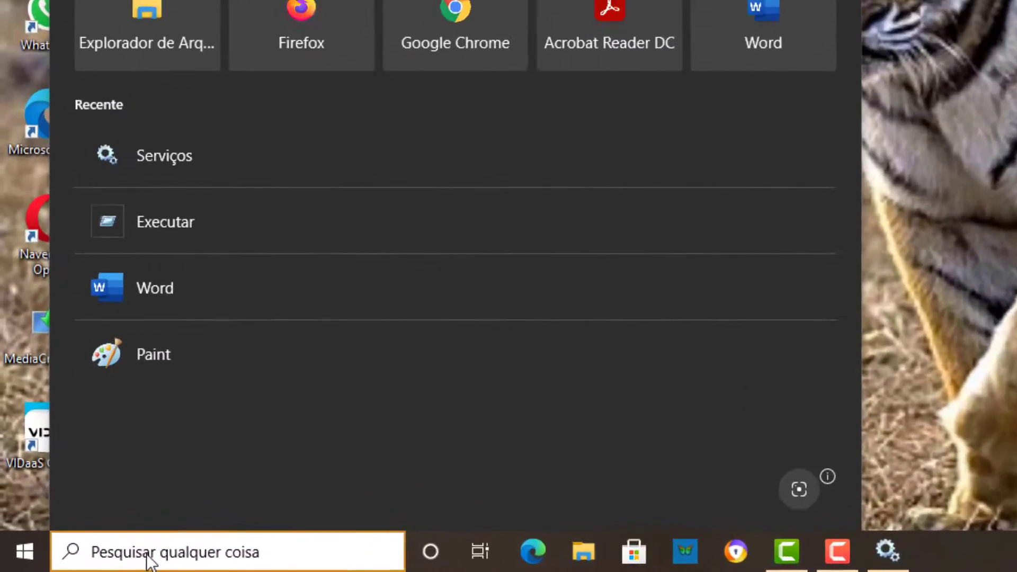
text(executar)
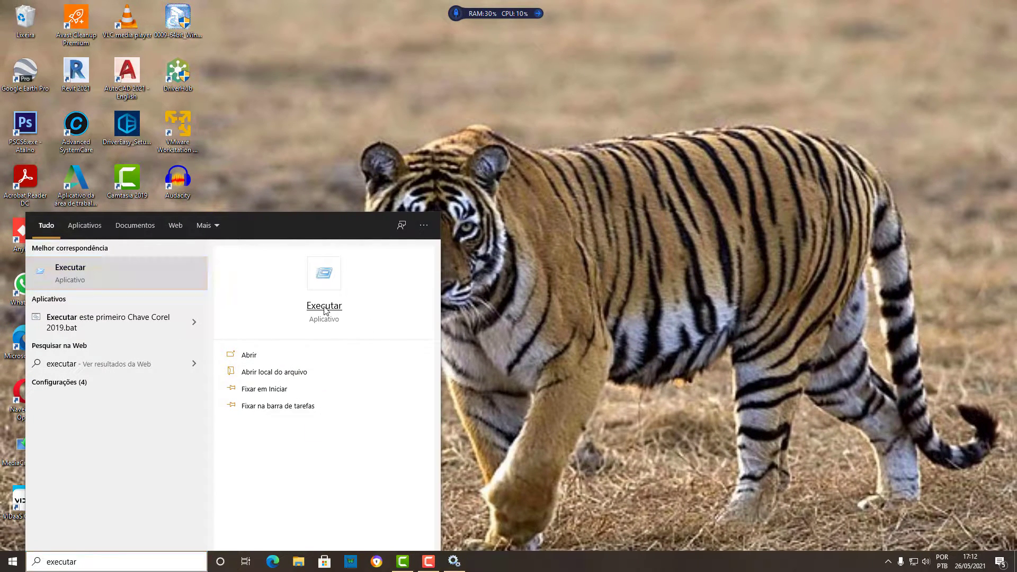
click(324, 307)
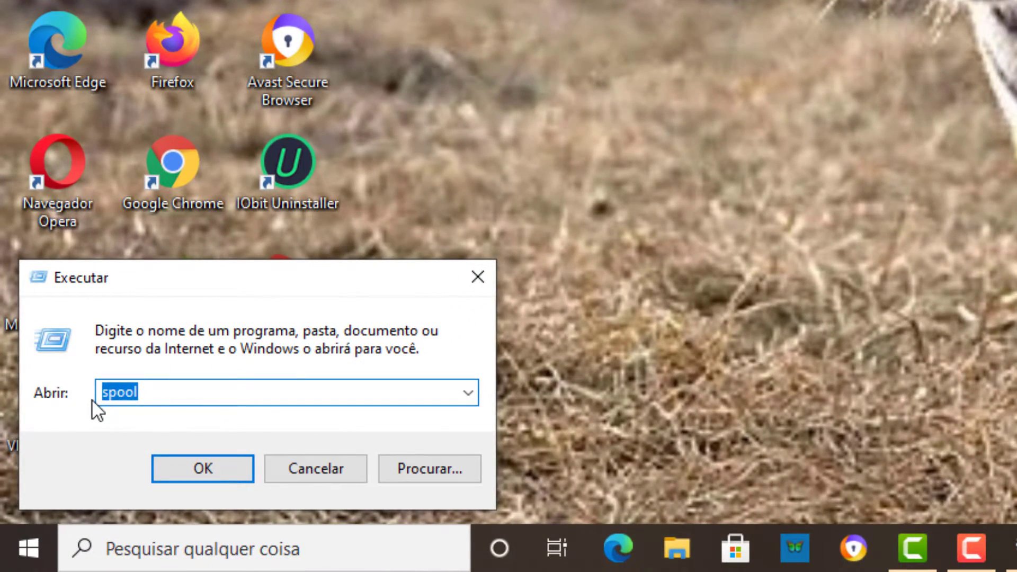
text(spool)
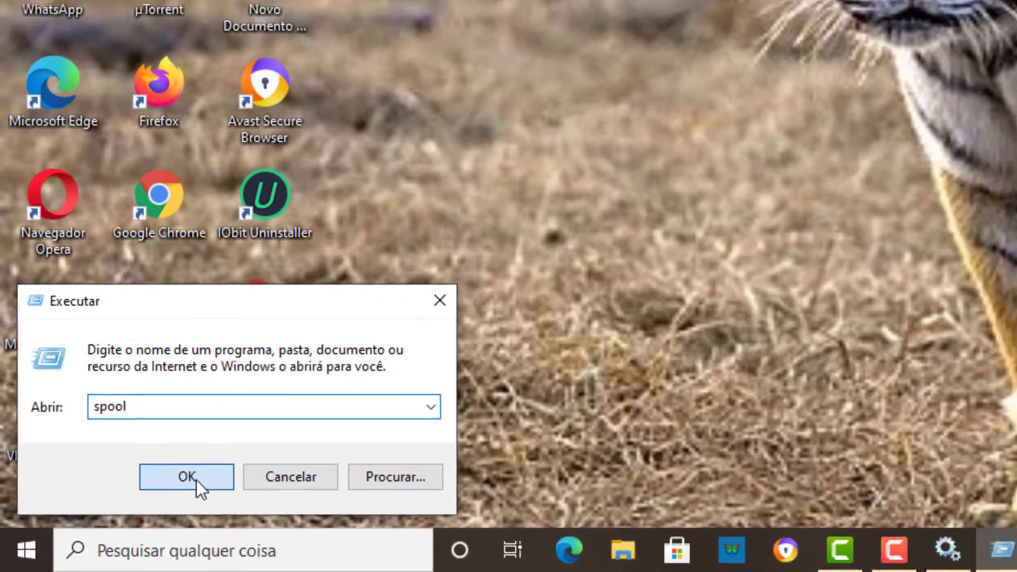
click(212, 470)
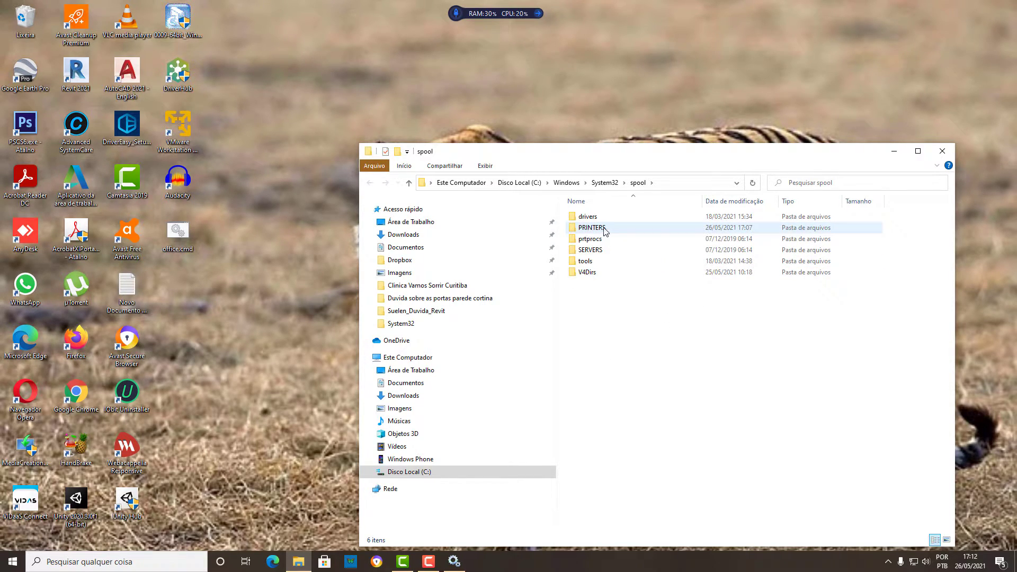
Delete all files in the PRINTERS folder, skipping the TMP file that is in use, and close the folder window
mouse_move(604, 231)
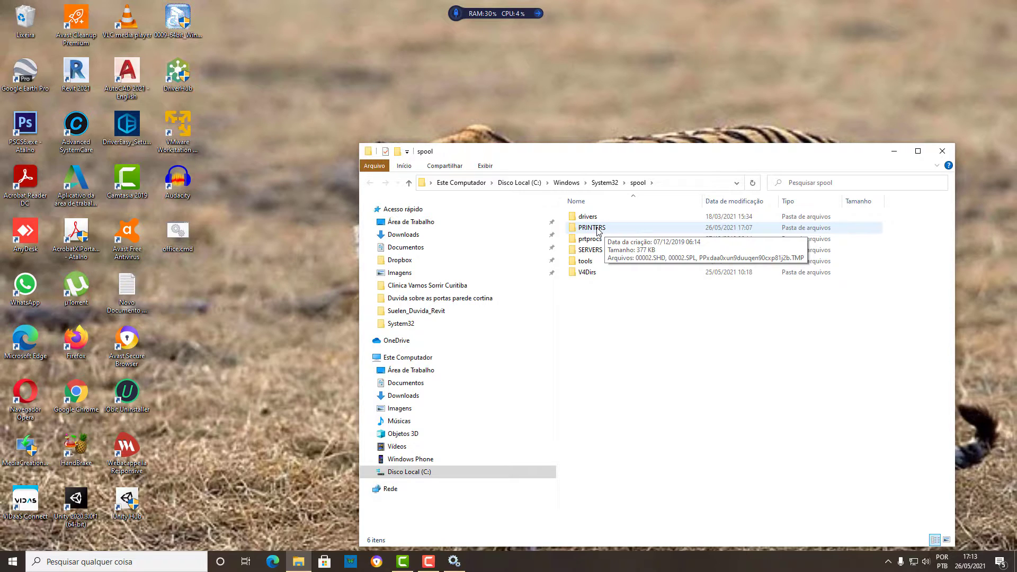
double_click(598, 231)
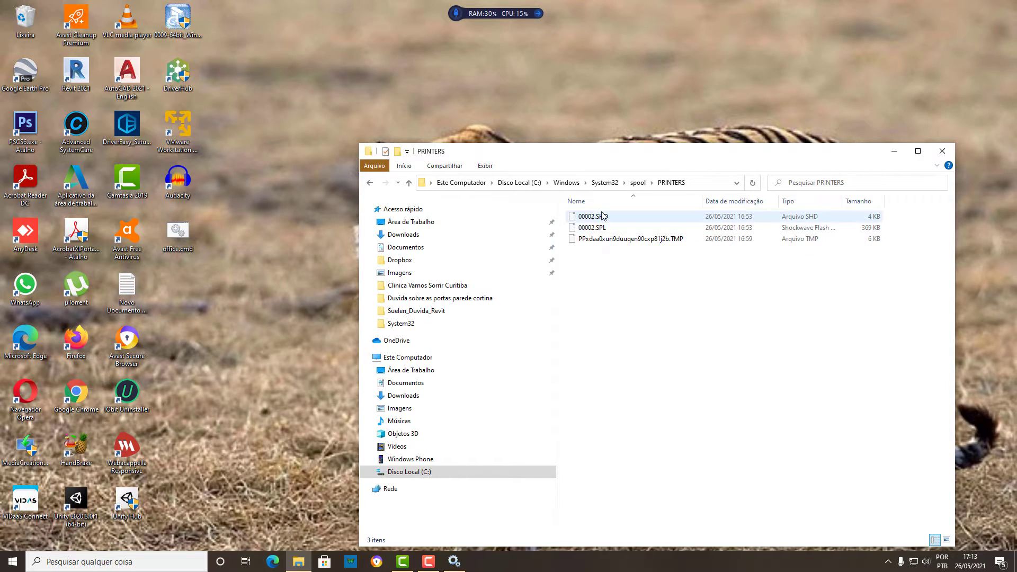
drag(670, 326, 592, 212)
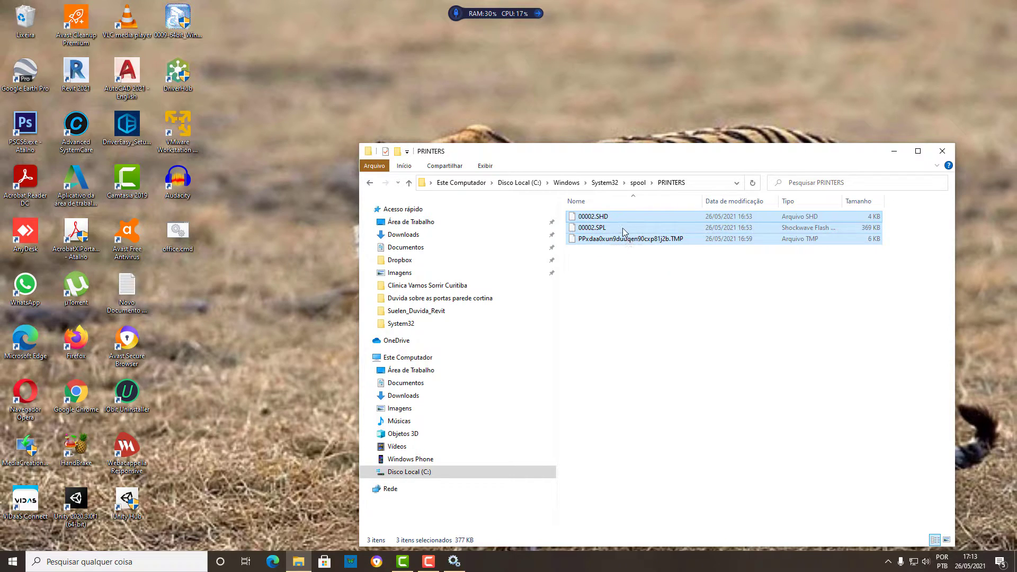
right_click(621, 226)
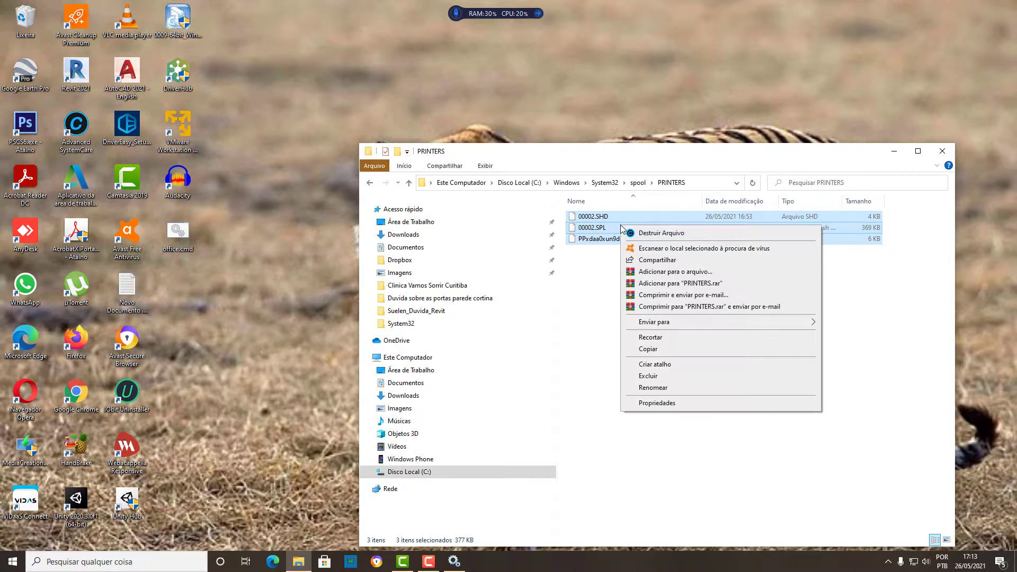
click(647, 377)
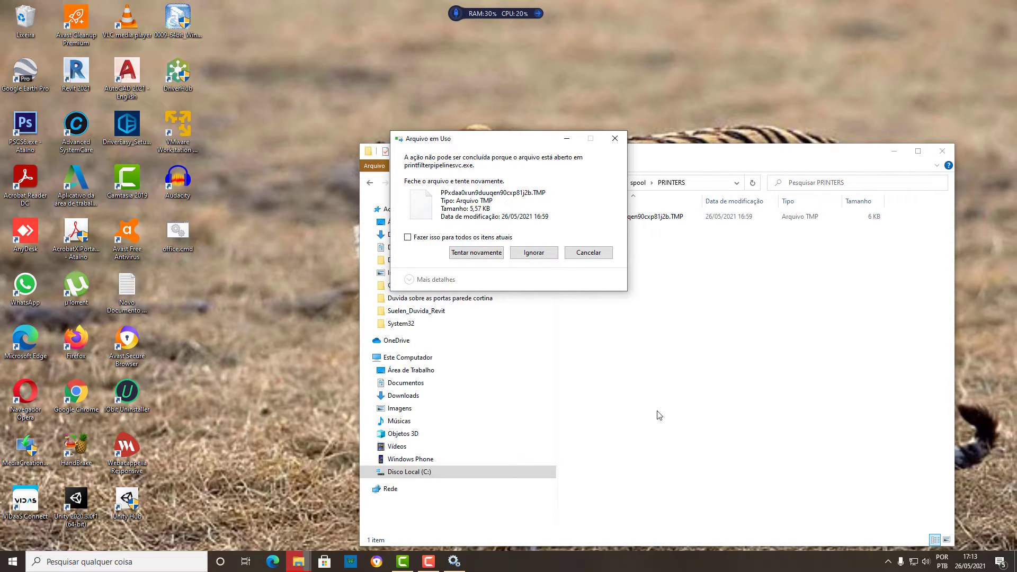
click(534, 253)
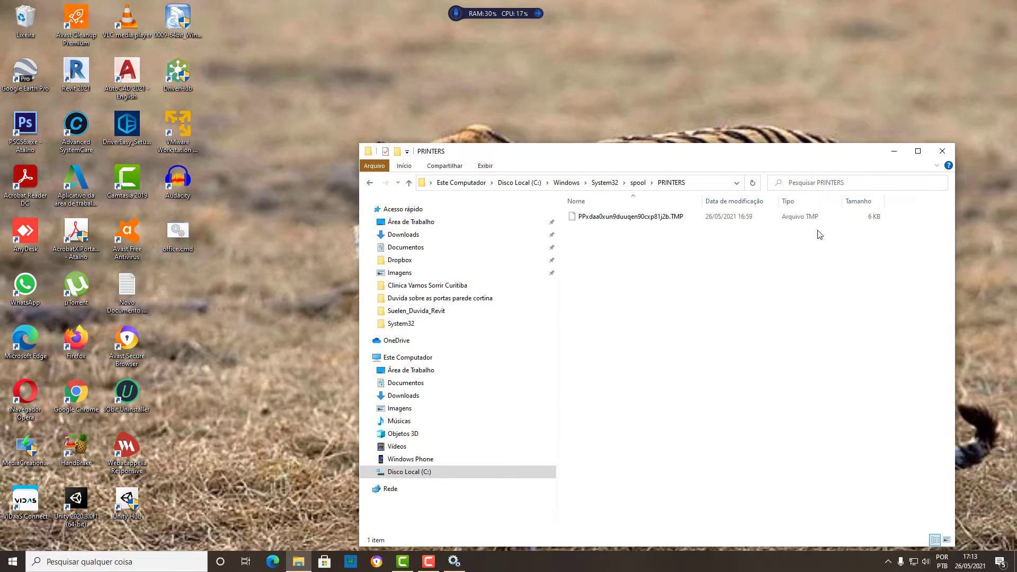
click(947, 156)
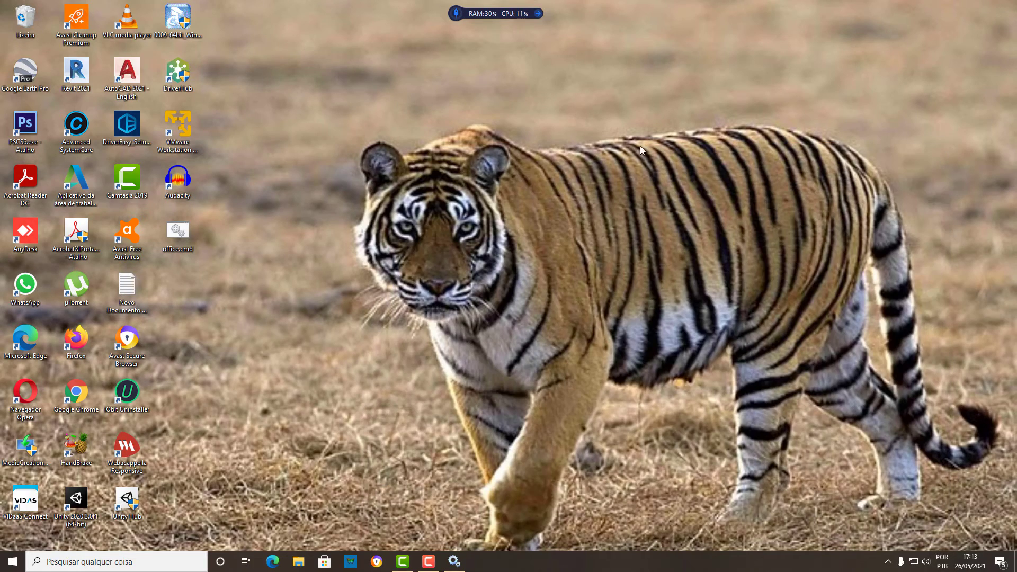
Return to Serviços, start the Spooler de Impressão service from its properties, and close Serviços
click(455, 563)
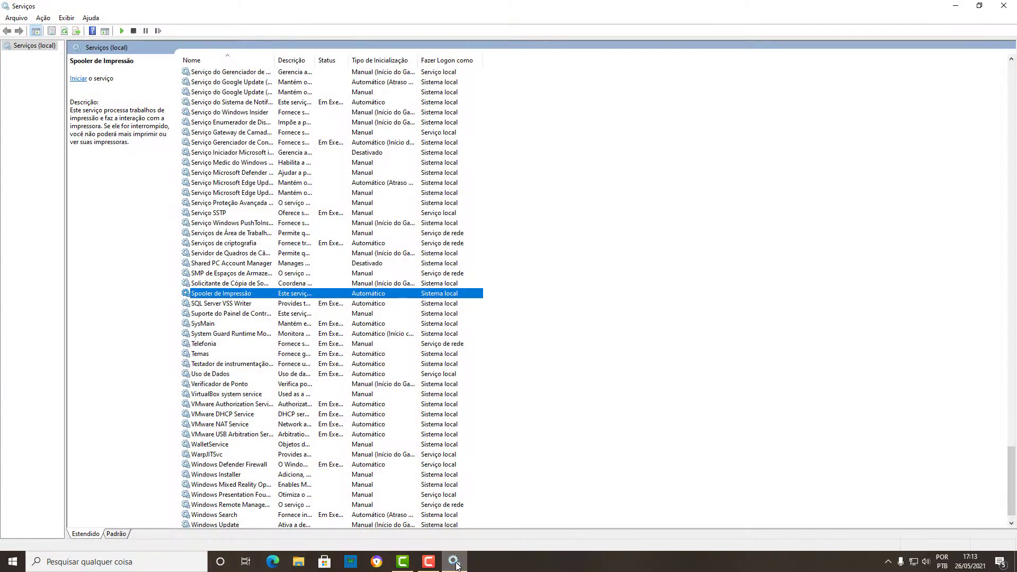
double_click(211, 294)
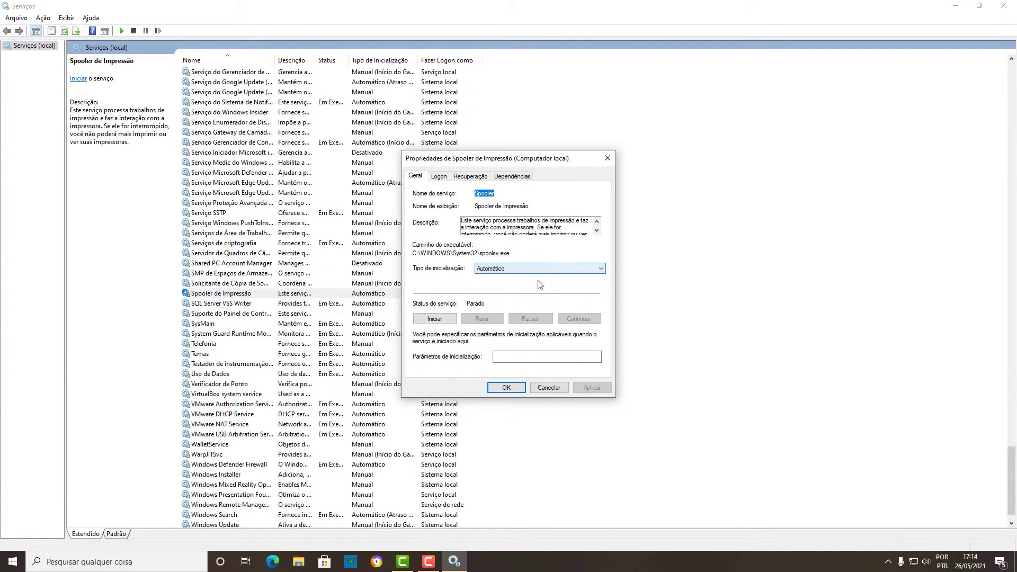
click(435, 319)
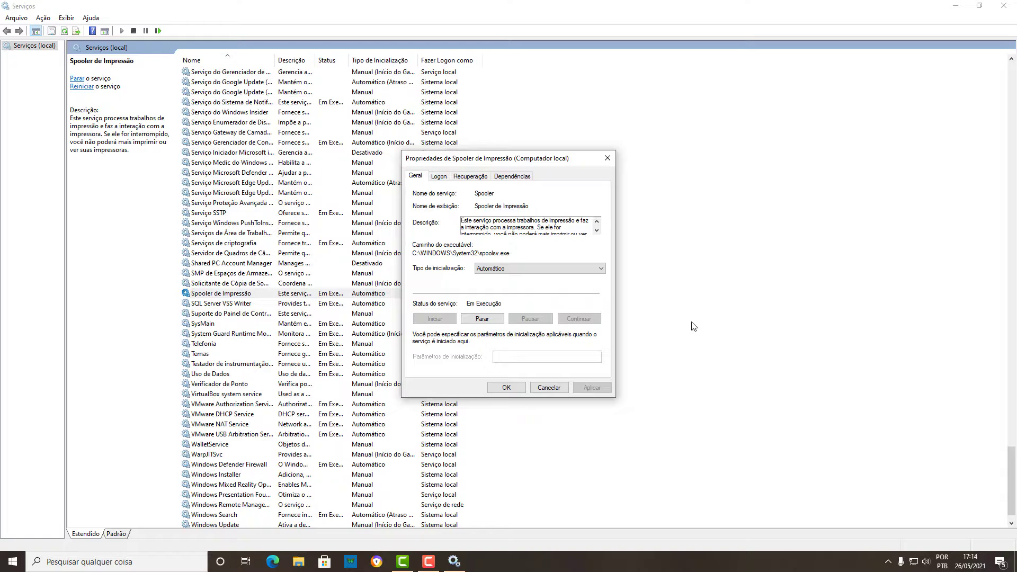
click(506, 387)
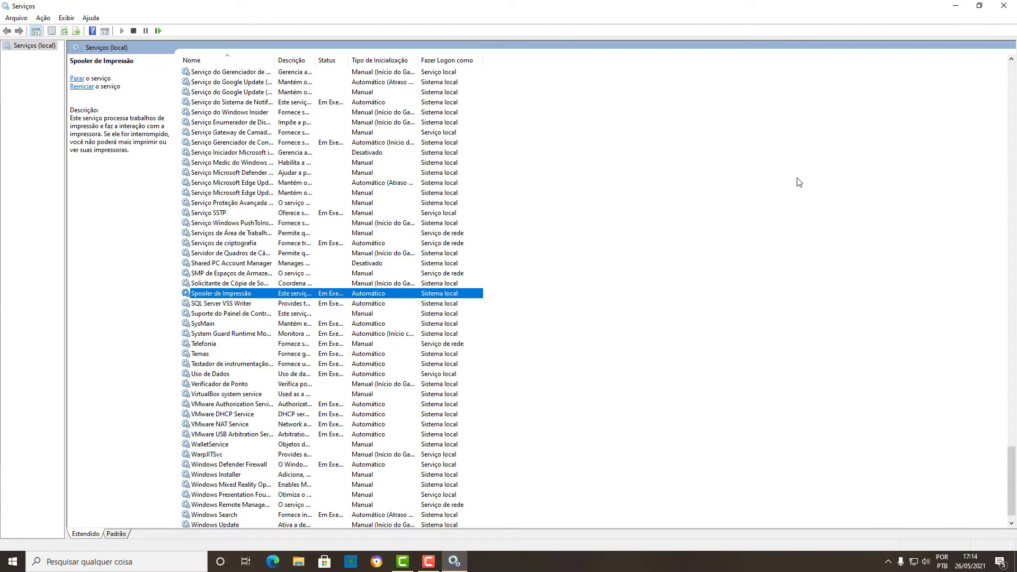
click(1004, 7)
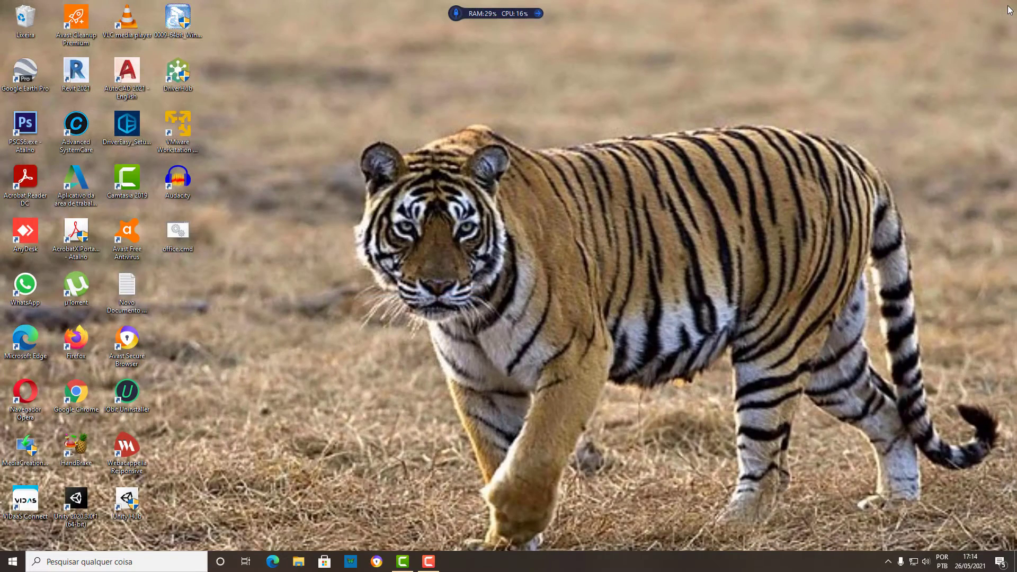
Check the HP Officejet Pro 8610 print queue for remaining documents and close it
click(888, 565)
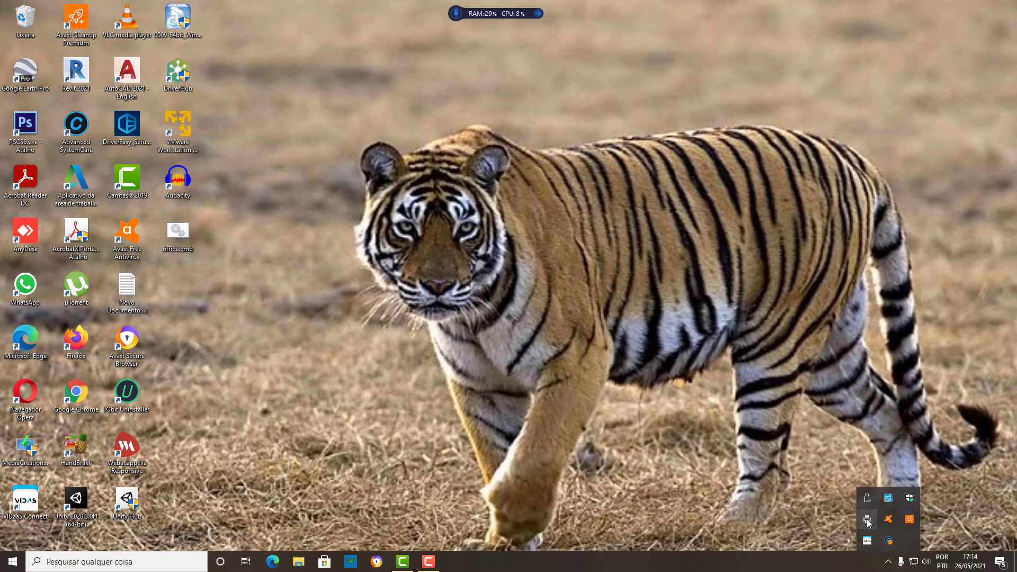
double_click(867, 521)
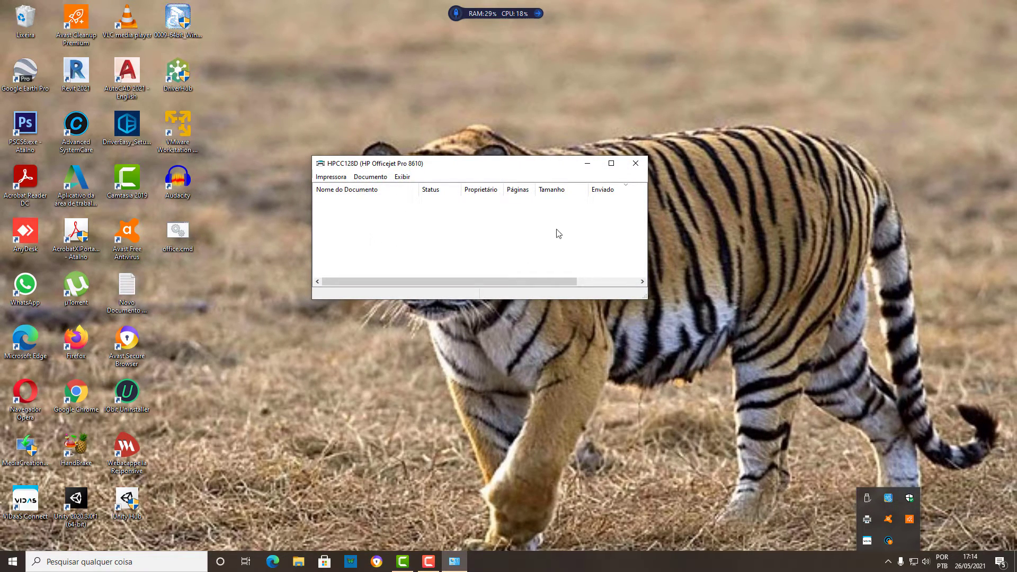
click(499, 253)
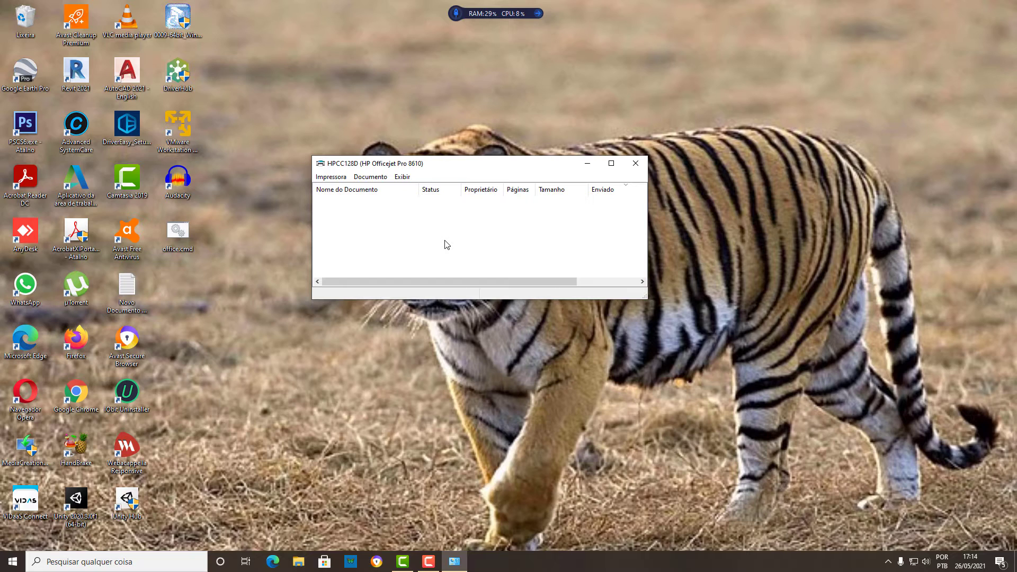
click(635, 163)
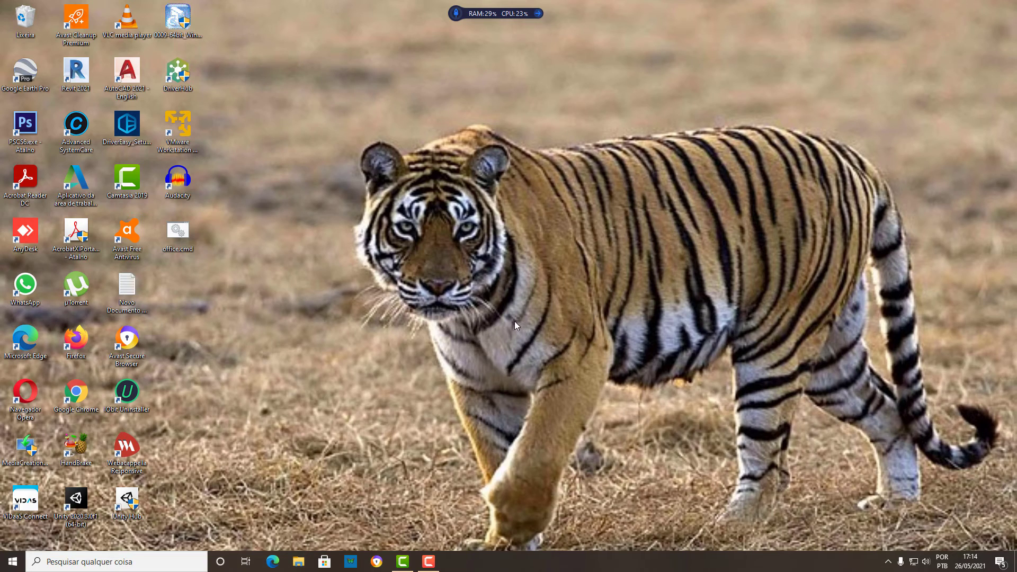
click(429, 564)
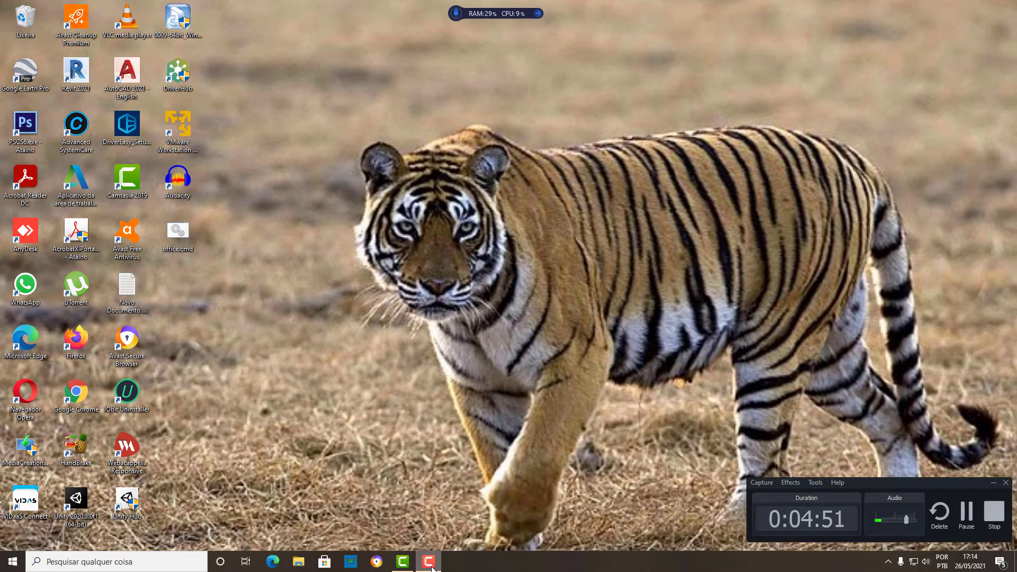